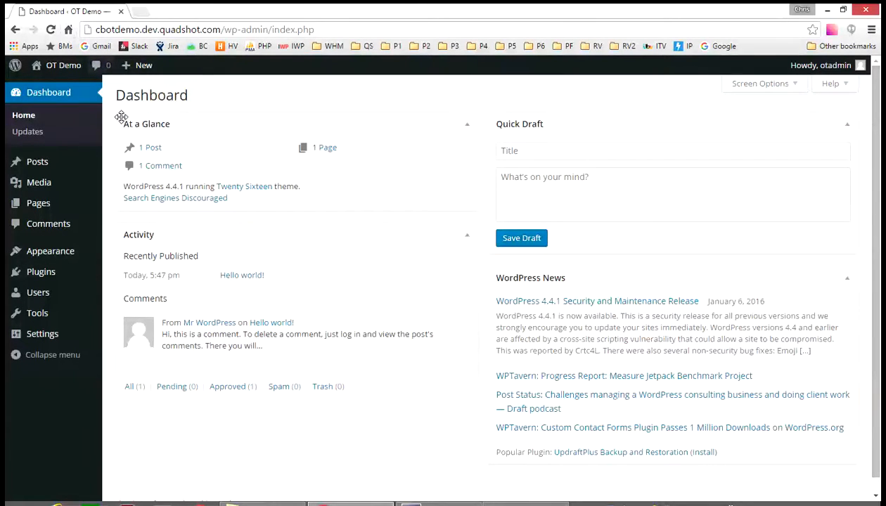
# Open the Media Library to look over the uploaded images
pyautogui.click(40, 185)
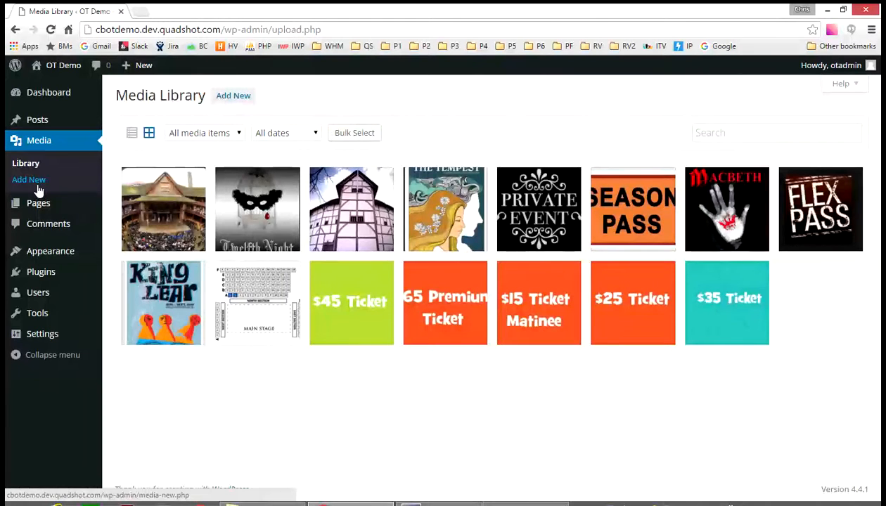
# Find WooCommerce - excelling eCommerce by searching the plugin directory for "woocommerce", and install and activate it
pyautogui.click(43, 276)
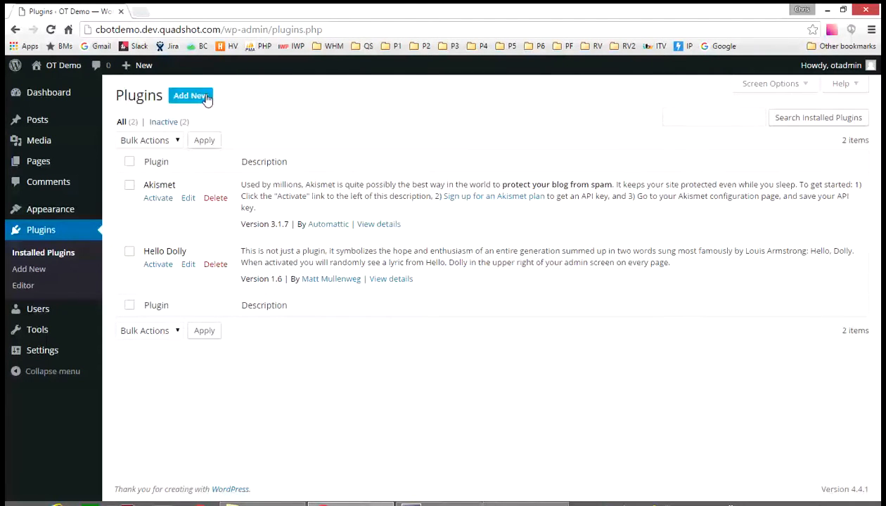
pyautogui.click(183, 99)
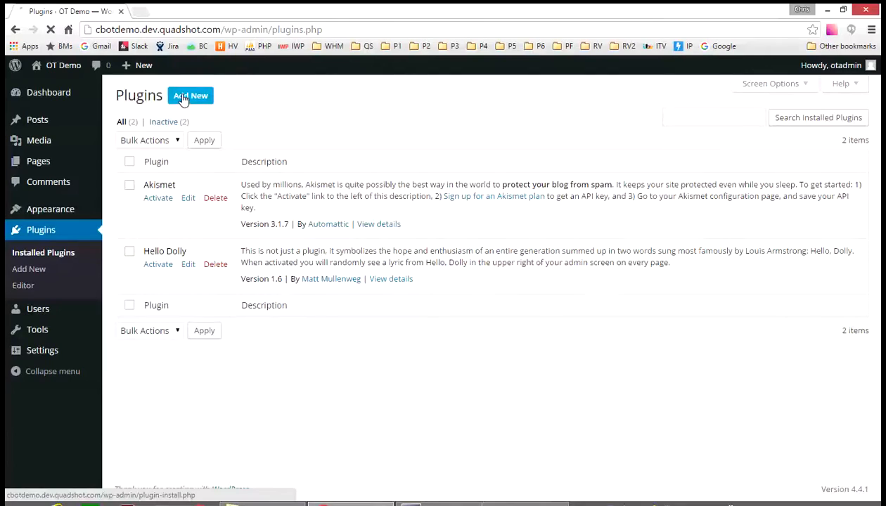
pyautogui.click(701, 133)
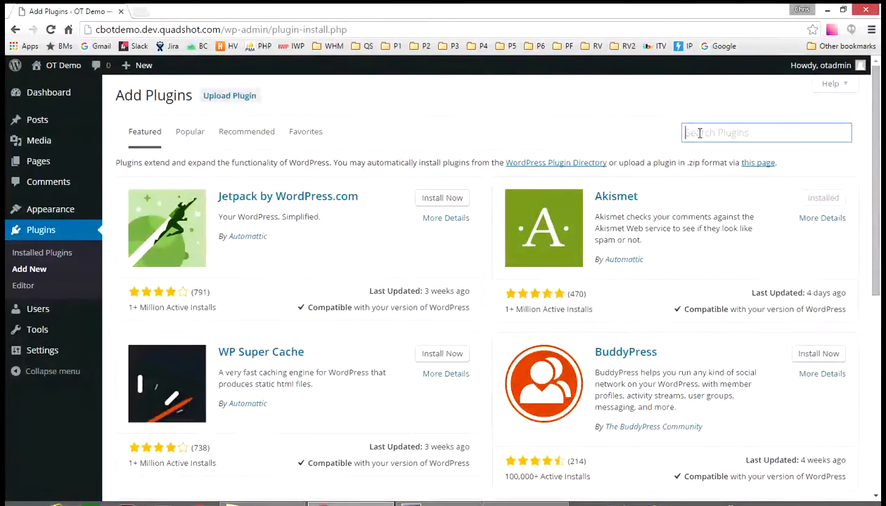
pyautogui.write('woocommerce')
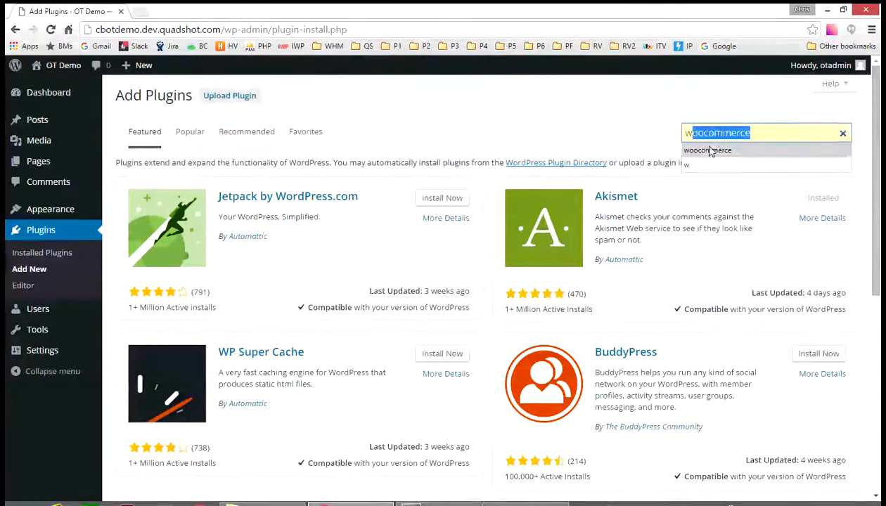
pyautogui.click(709, 150)
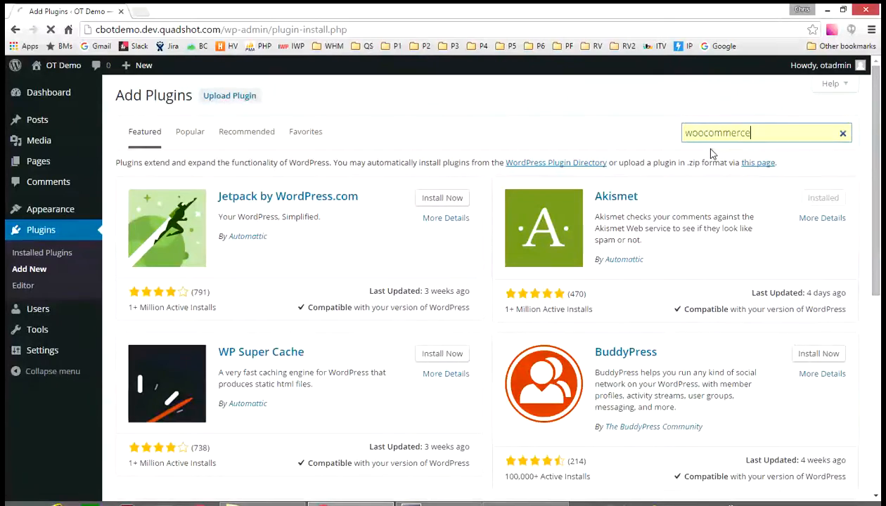
pyautogui.press('Return')
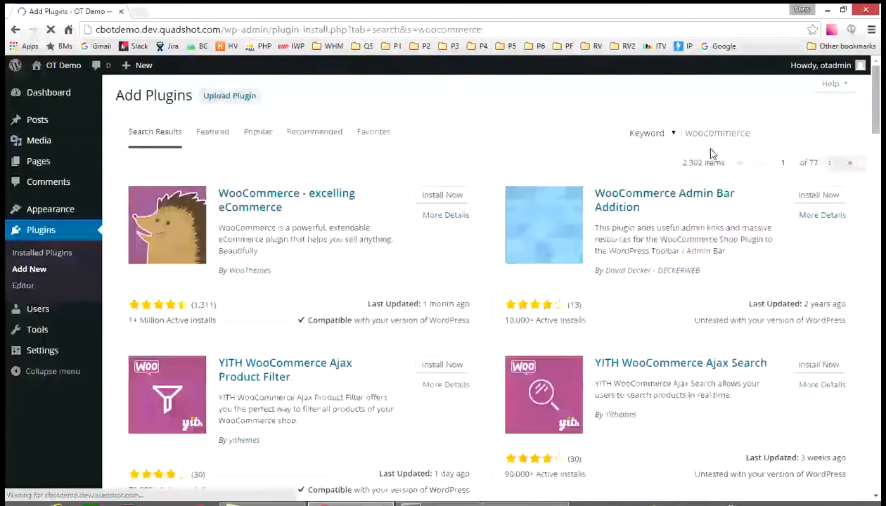
pyautogui.click(434, 196)
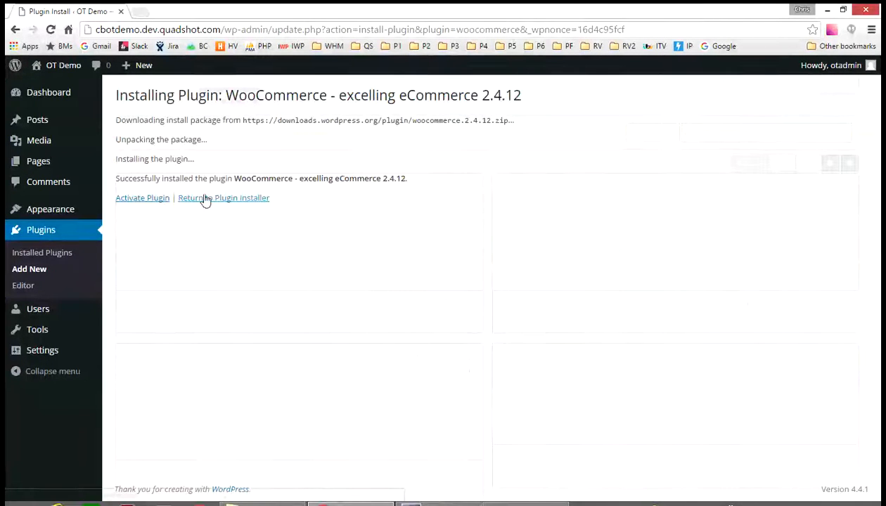
pyautogui.click(133, 201)
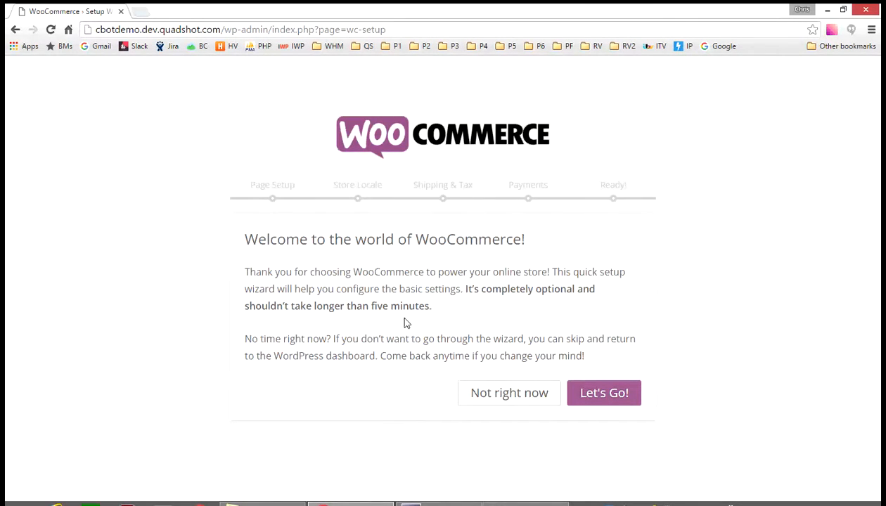
# Start the WooCommerce setup wizard and accept automatic creation of the Shop, Cart, Checkout and My Account pages
pyautogui.click(611, 401)
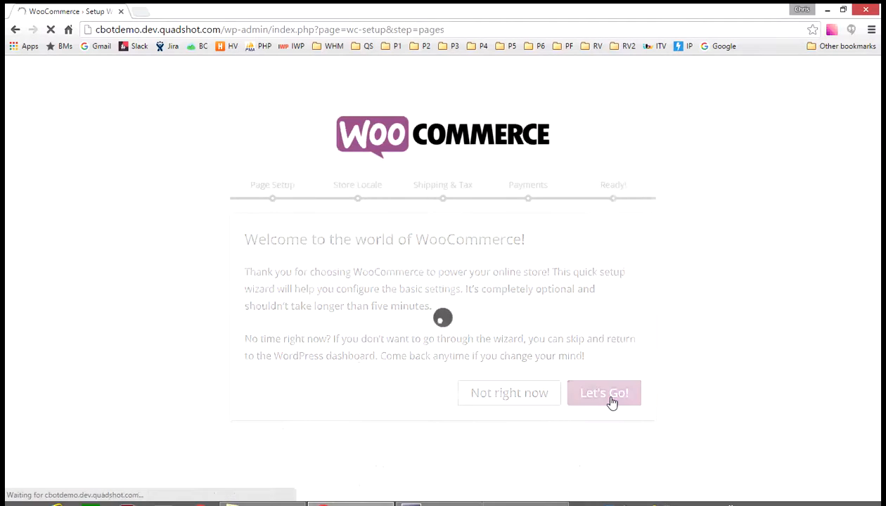
pyautogui.scroll(-3, 609, 336)
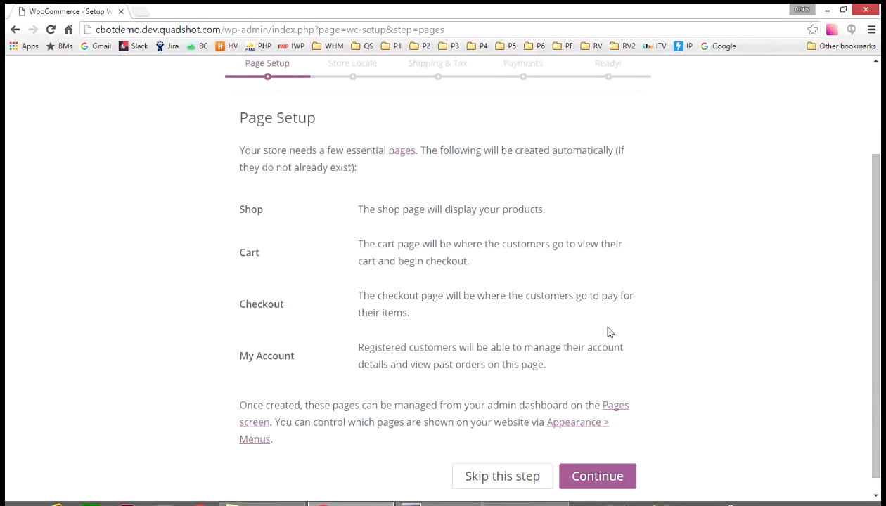
pyautogui.scroll(-1, 609, 332)
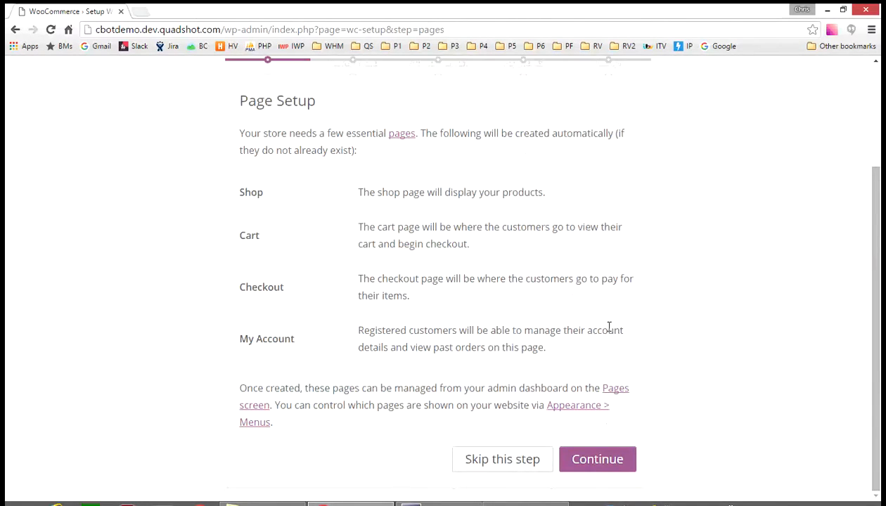
pyautogui.click(597, 460)
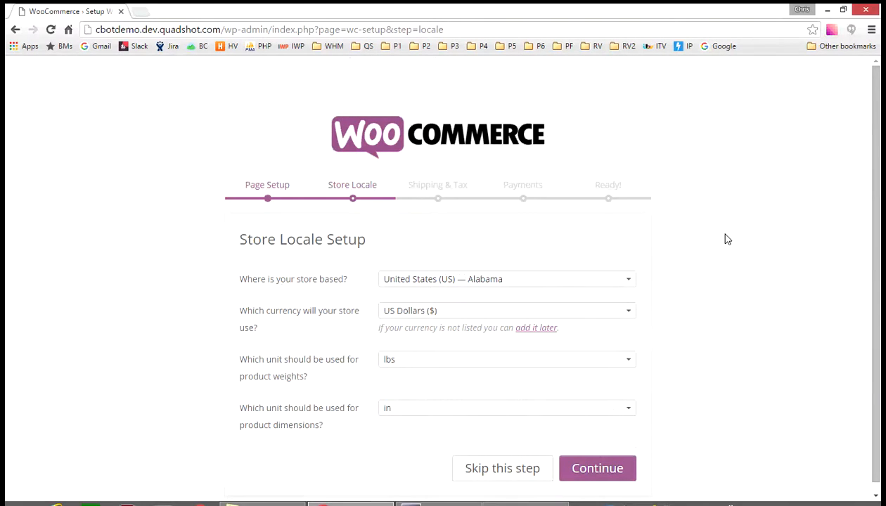
# Set the store location to United States (US) — Nevada and accept the locale settings with US Dollars, lbs and in
pyautogui.scroll(-1, 728, 240)
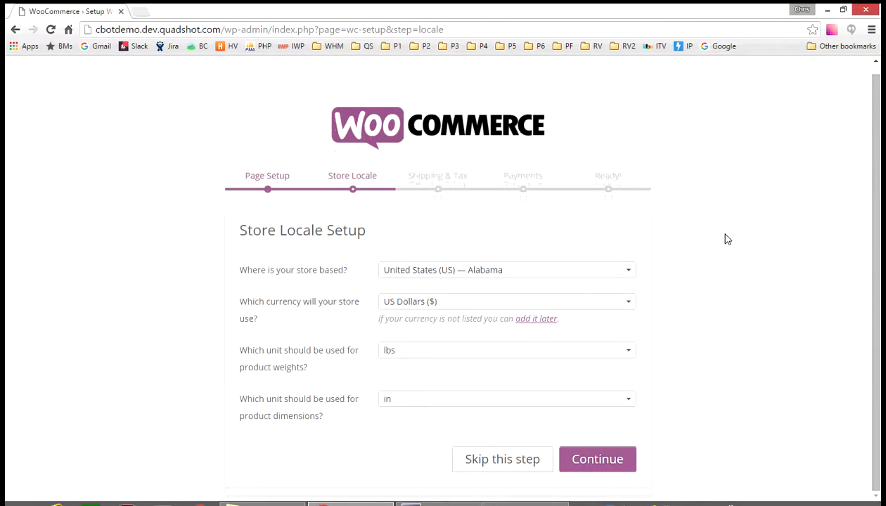
pyautogui.click(568, 276)
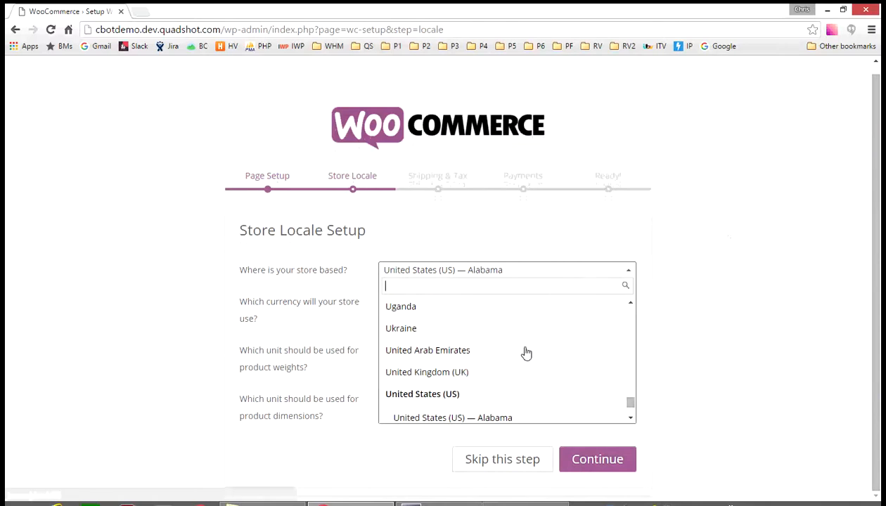
pyautogui.scroll(-1, 527, 352)
pyautogui.scroll(-6, 526, 352)
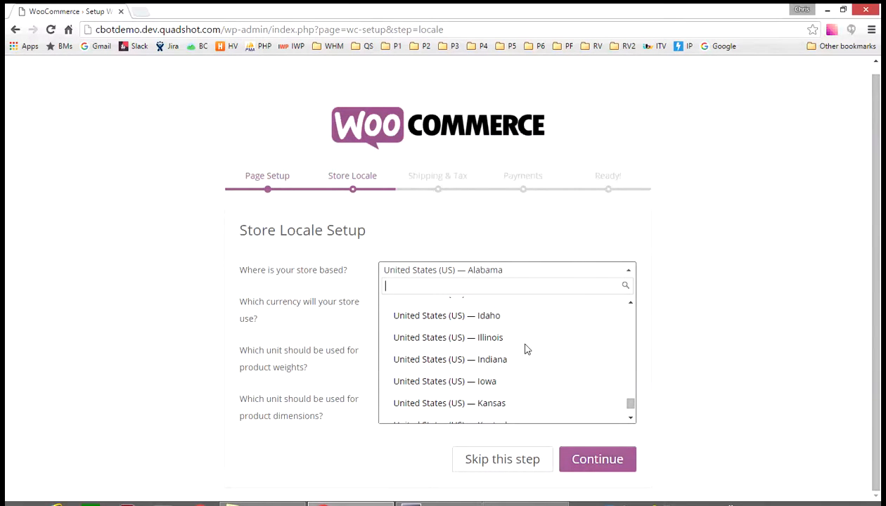
pyautogui.scroll(-3, 526, 350)
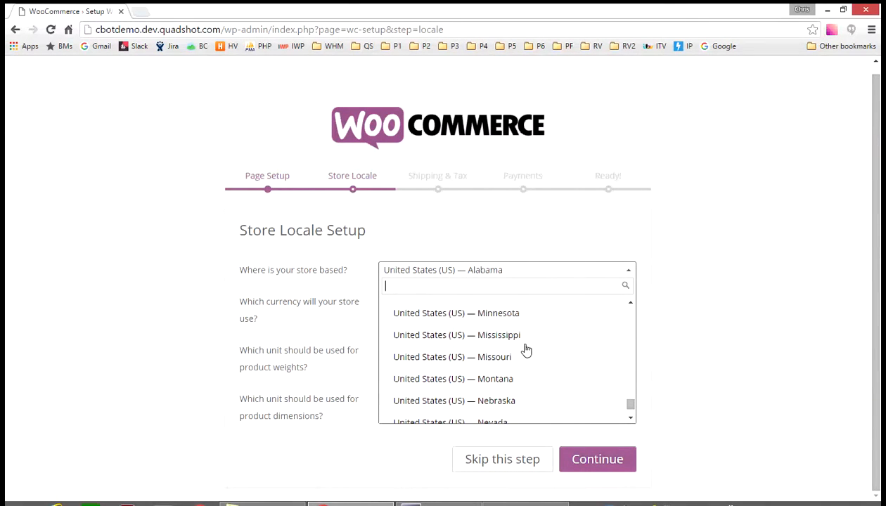
pyautogui.scroll(-2, 526, 351)
pyautogui.scroll(1, 517, 309)
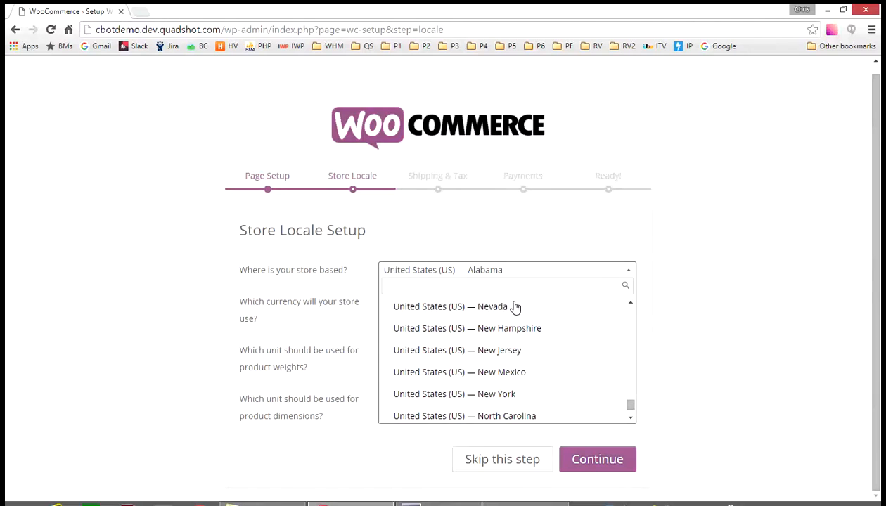
pyautogui.click(515, 307)
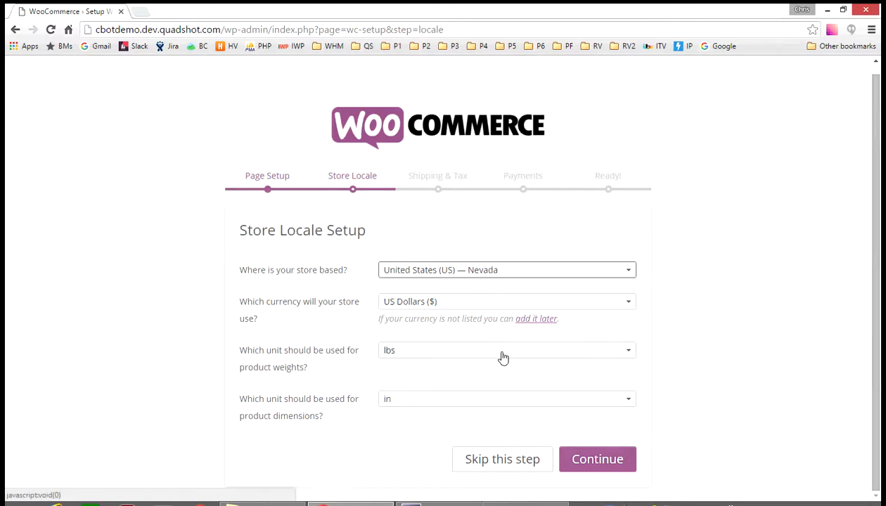
pyautogui.click(614, 468)
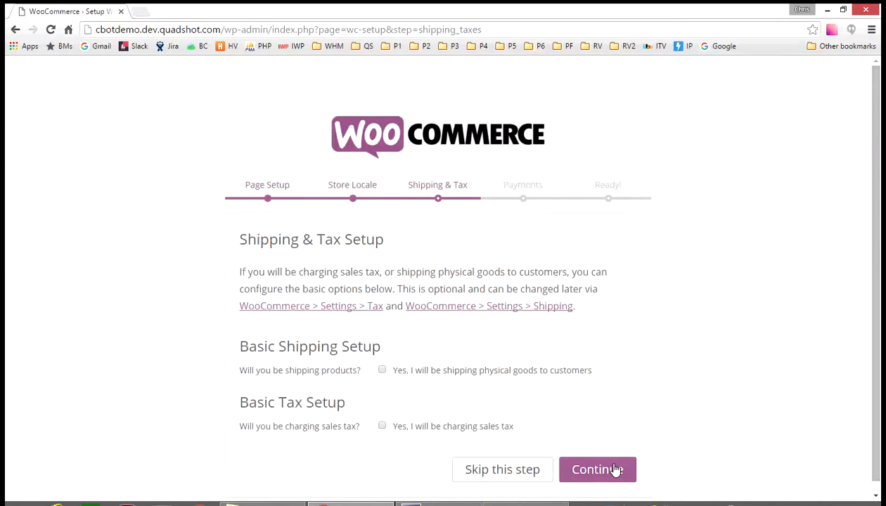
# Accept the shipping and tax setup with both options unchecked, and enable cheque and cash on delivery payments
pyautogui.scroll(-1, 711, 440)
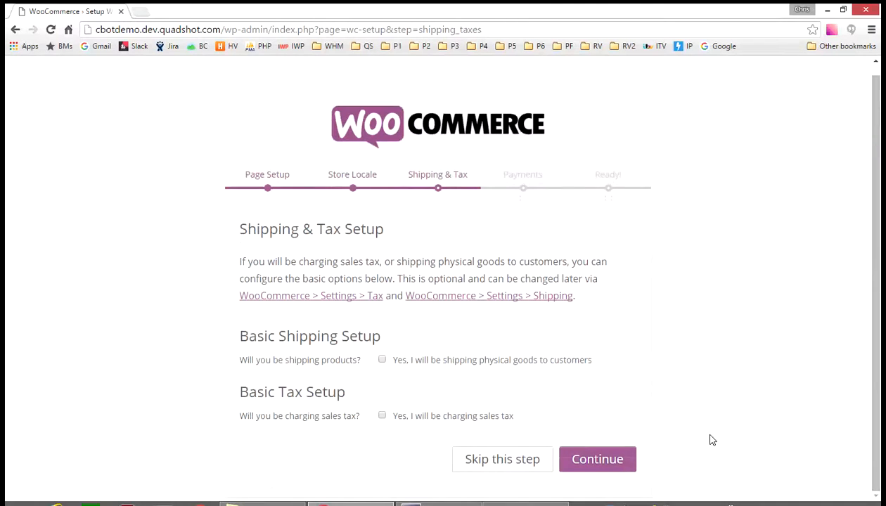
pyautogui.click(583, 466)
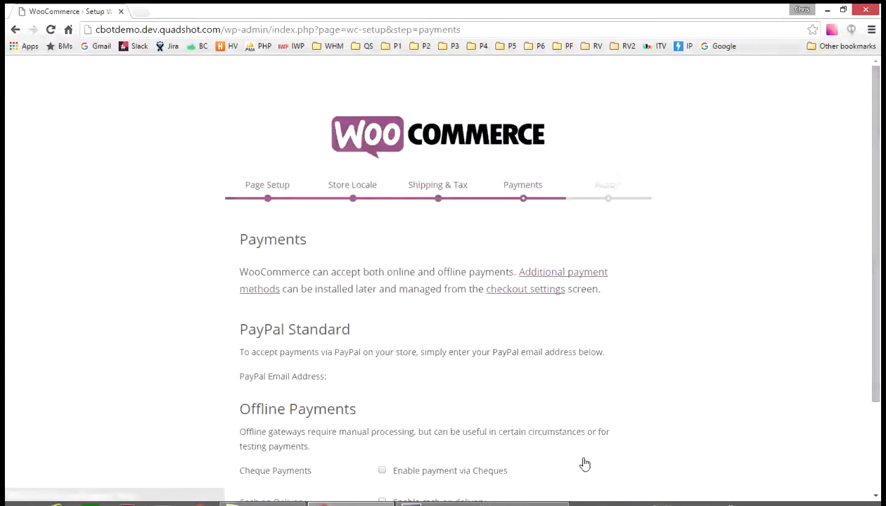
pyautogui.scroll(-3, 552, 354)
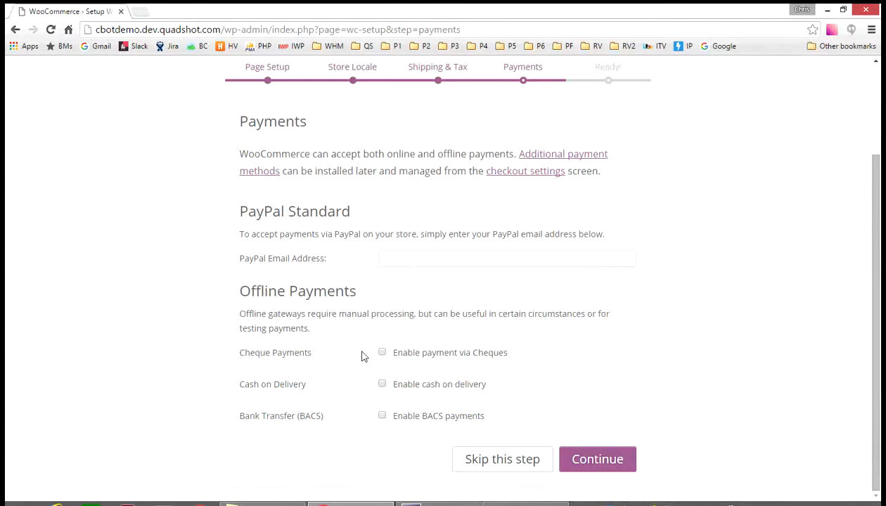
pyautogui.click(382, 385)
pyautogui.click(617, 458)
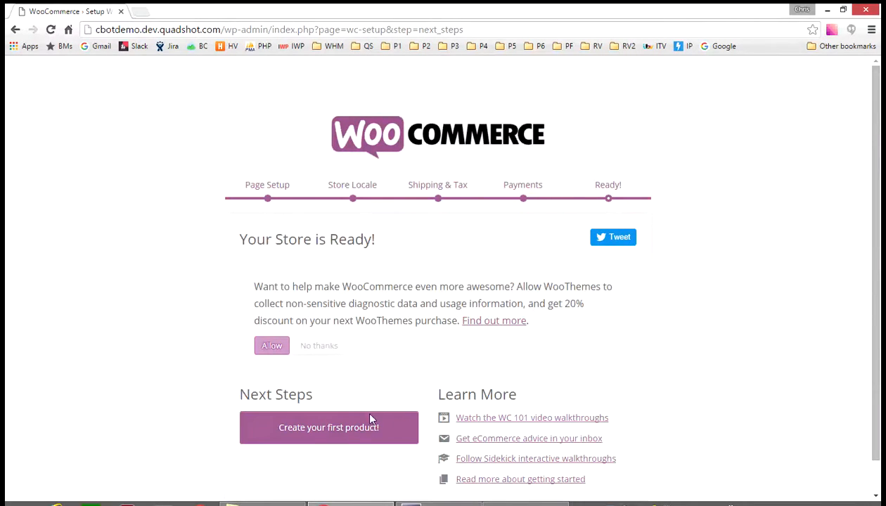
# Leave the setup wizard through first product creation and search the plugin directory for "open tickets community edition"
pyautogui.click(353, 430)
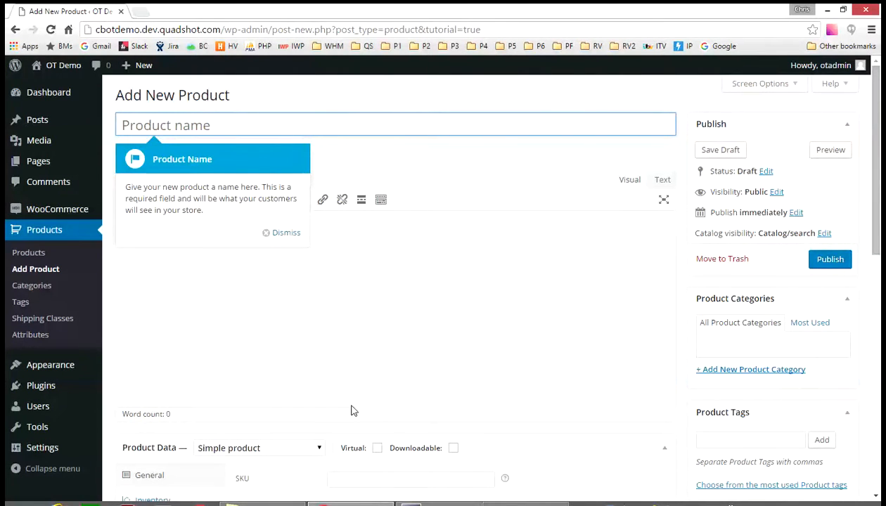
pyautogui.click(55, 388)
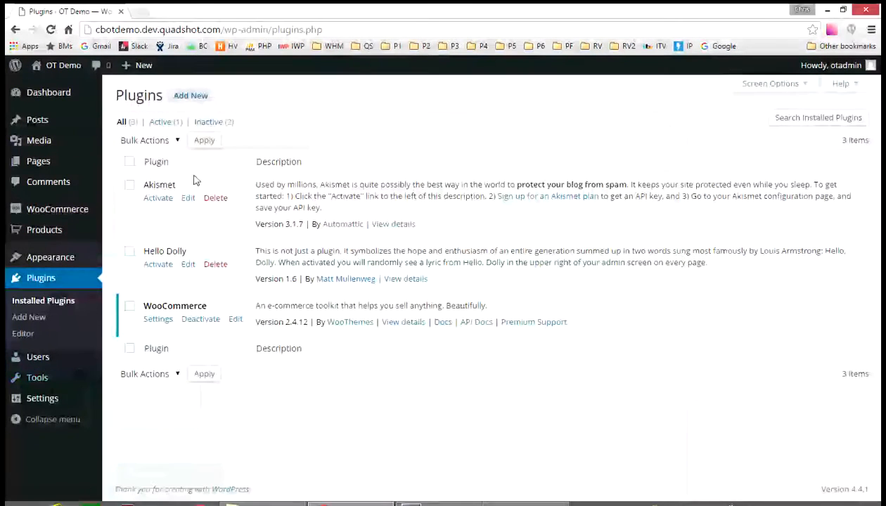
pyautogui.click(206, 101)
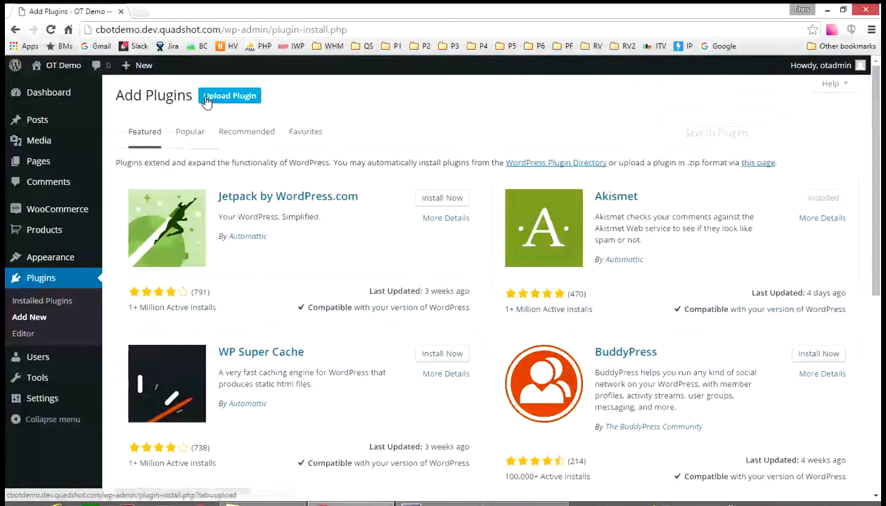
pyautogui.click(707, 134)
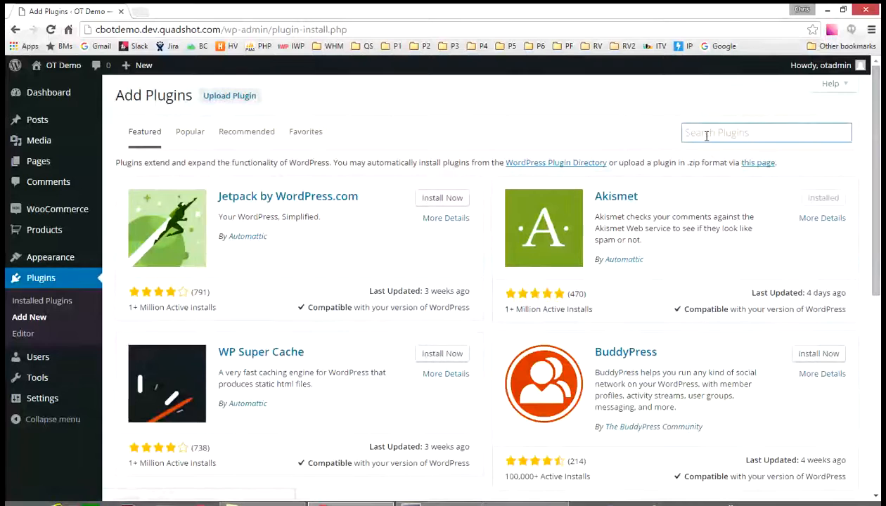
pyautogui.write('open tickets community edition')
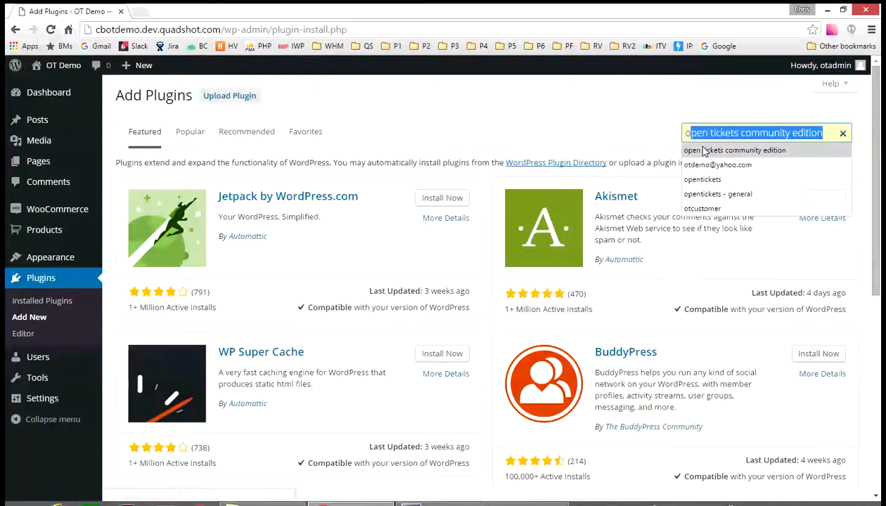
pyautogui.click(704, 151)
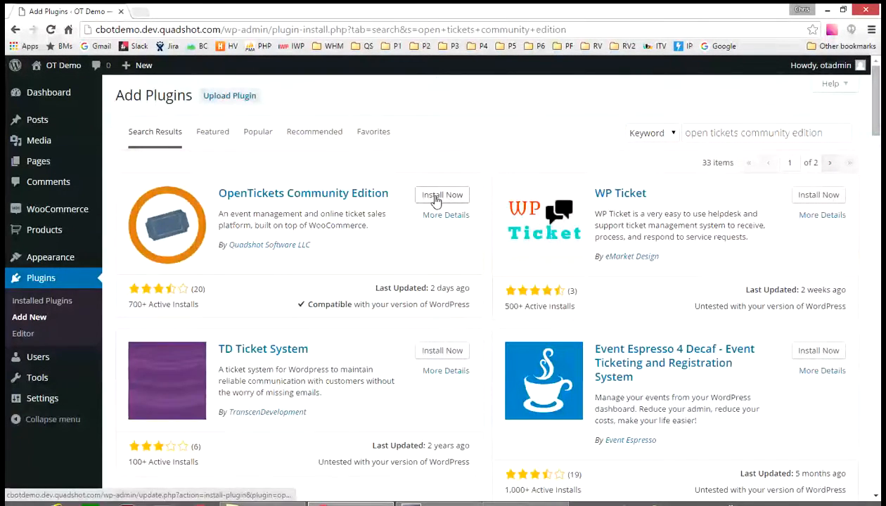
# Install and activate OpenTickets Community Edition, and dismiss its request to collect stats
pyautogui.click(435, 197)
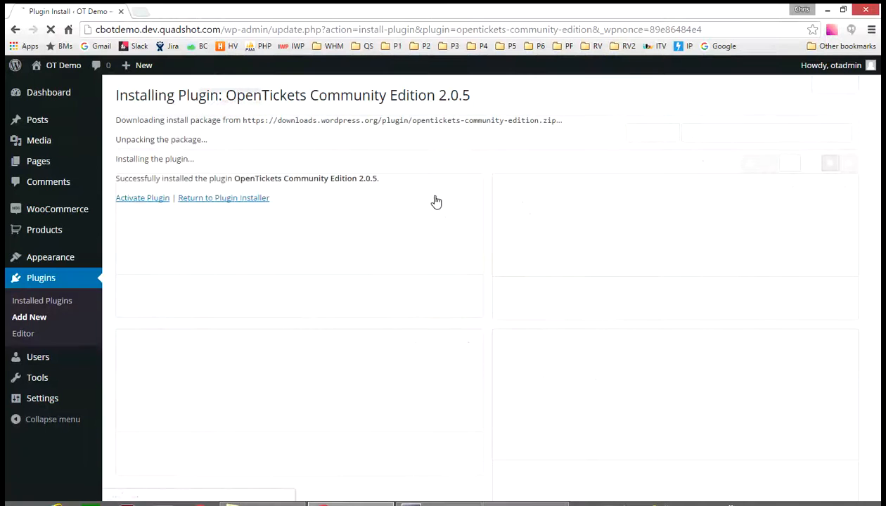
pyautogui.click(130, 203)
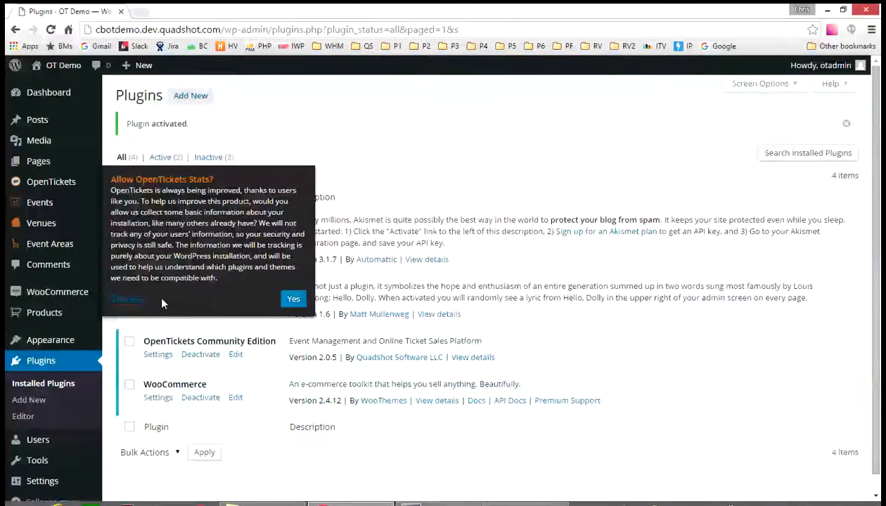
pyautogui.click(121, 303)
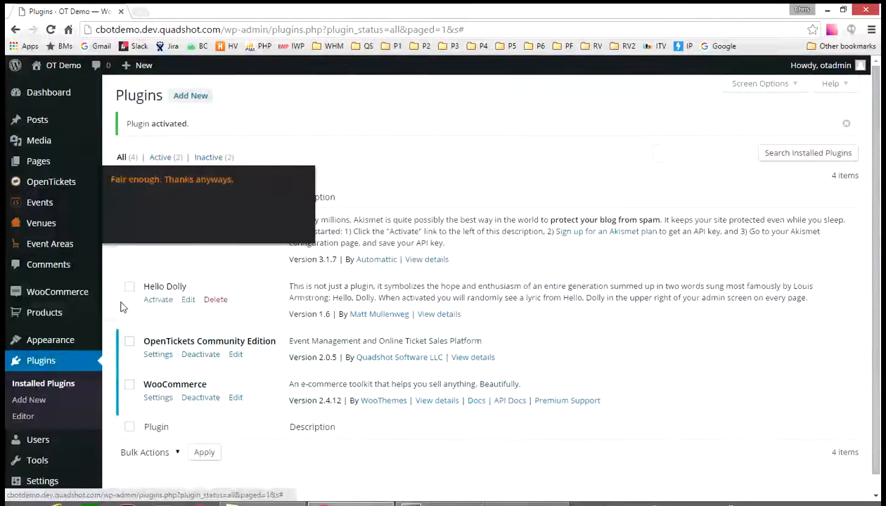